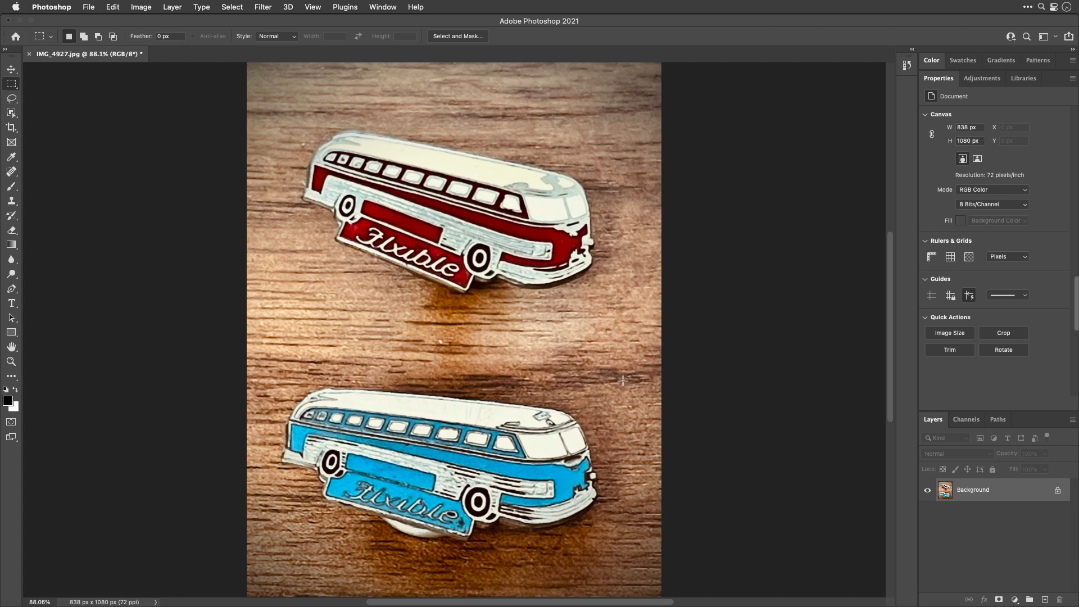
Select a rectangle of about 759 by 593 px around the red bus pin and copy it to a new layer
drag(635, 387, 258, 94)
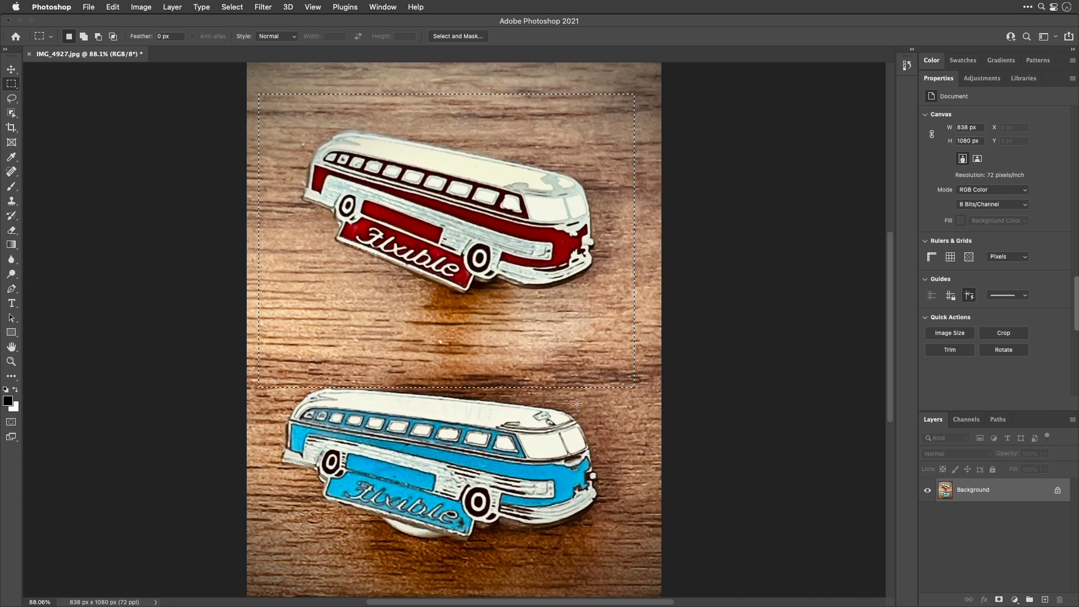
drag(524, 295, 524, 280)
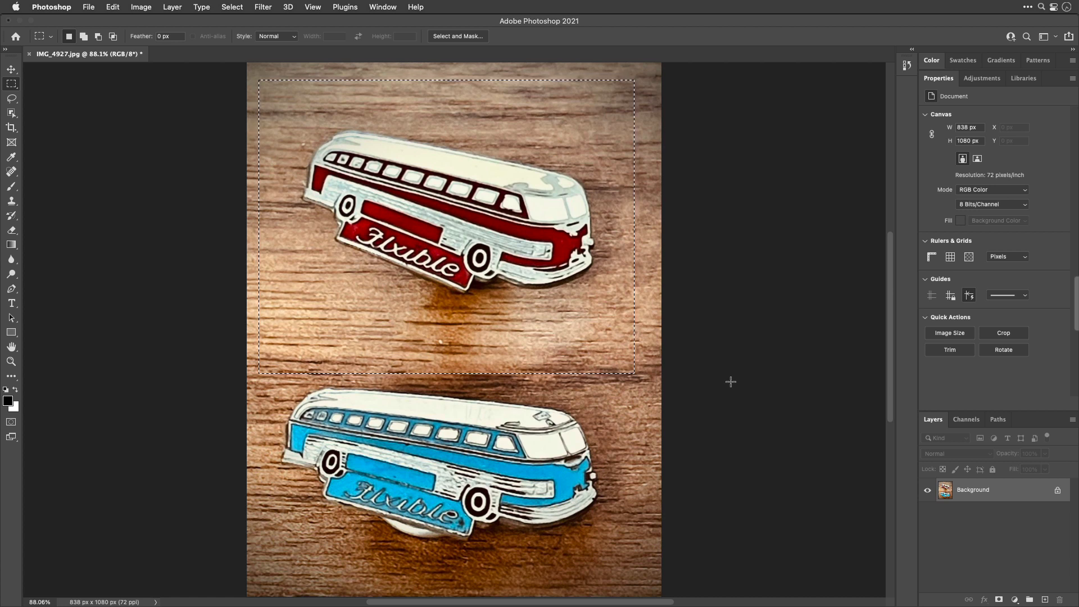
click(172, 7)
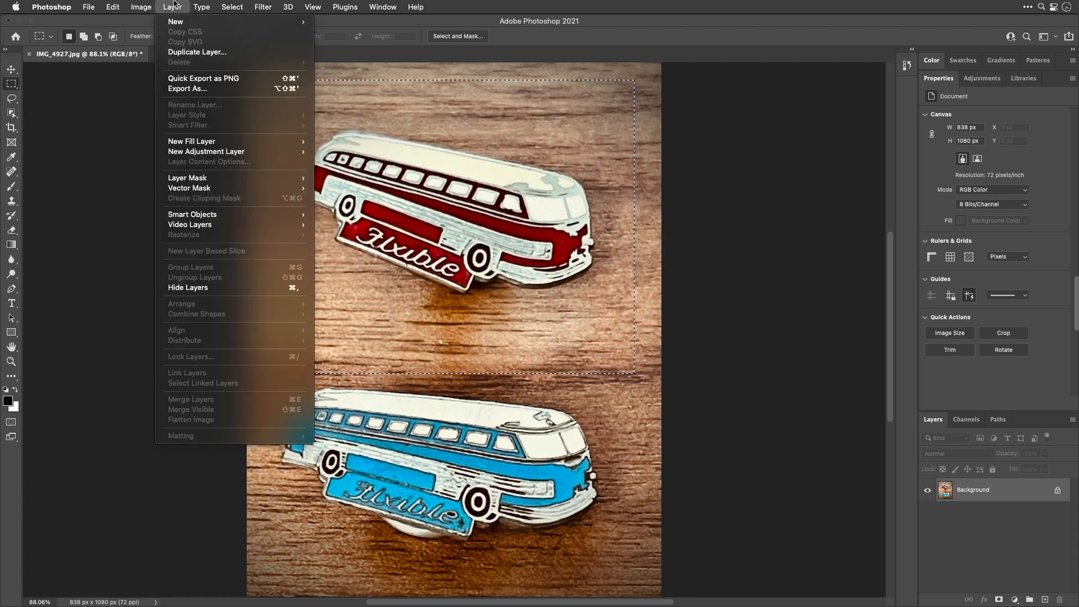
mouse_move(182, 26)
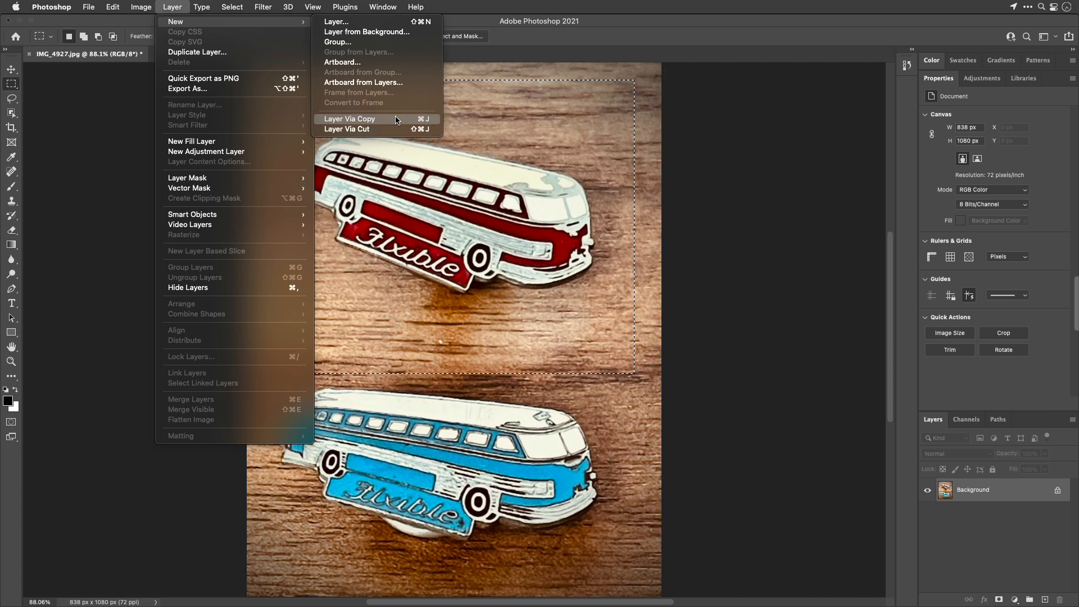
click(396, 120)
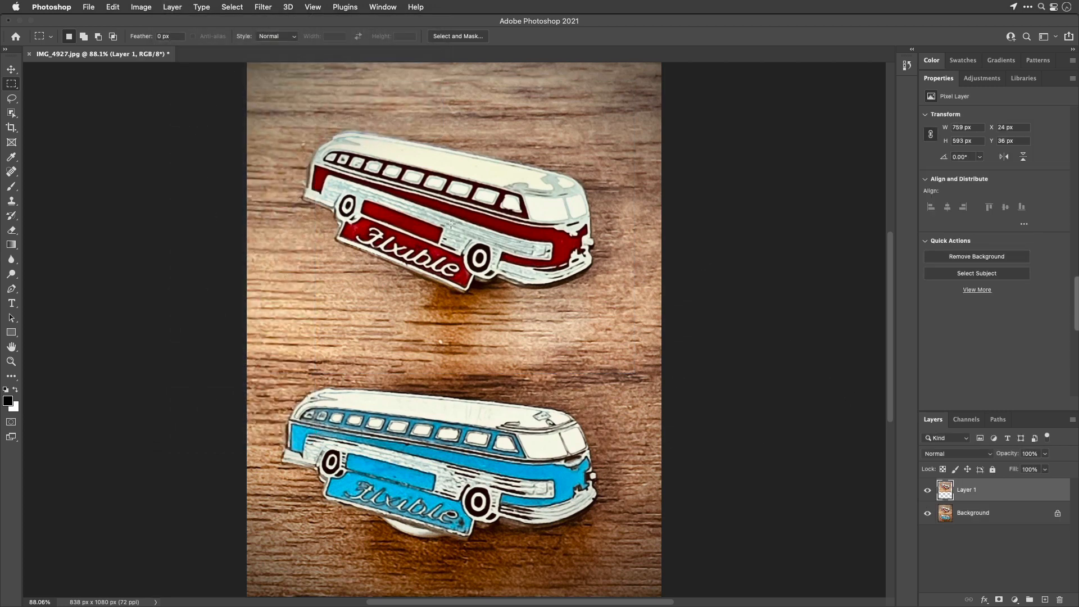
Move the copied red bus down over the blue bus, to about X 0, Y 529 px, and convert its layer for smart filters
click(11, 69)
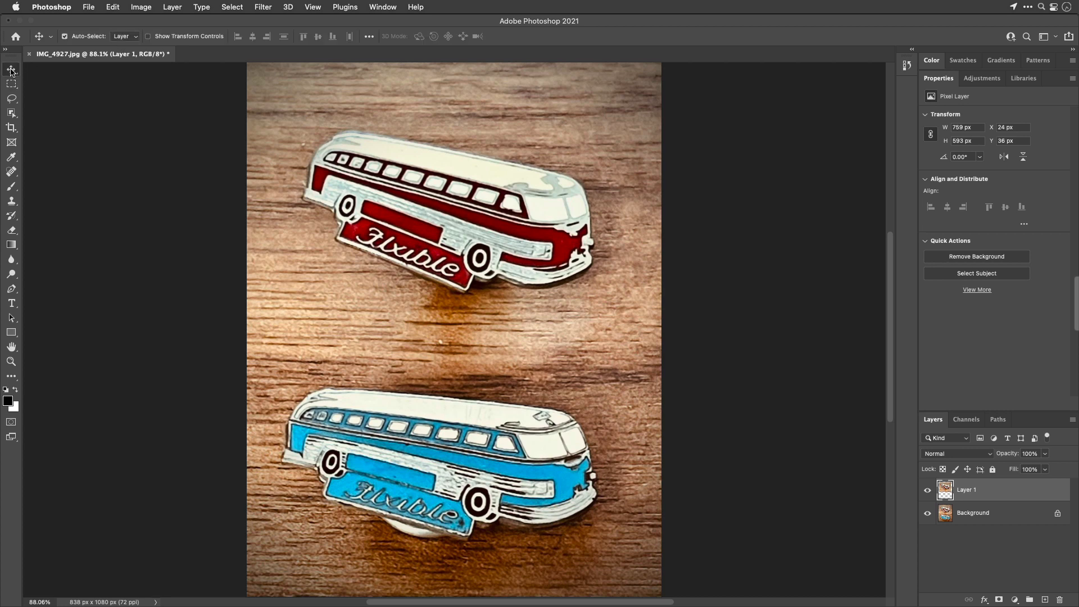
drag(481, 251, 464, 461)
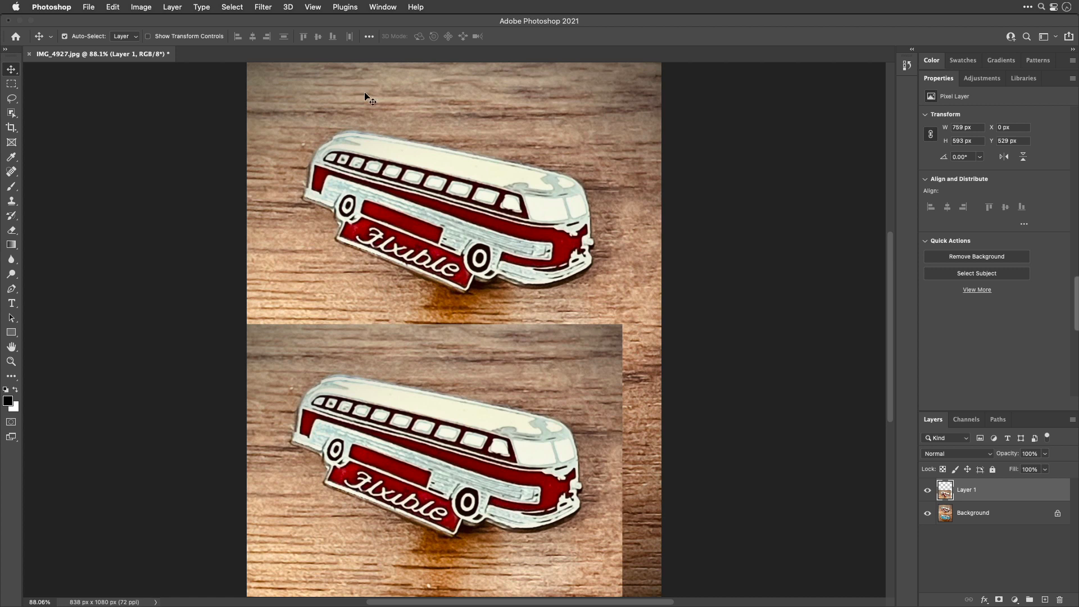
click(260, 6)
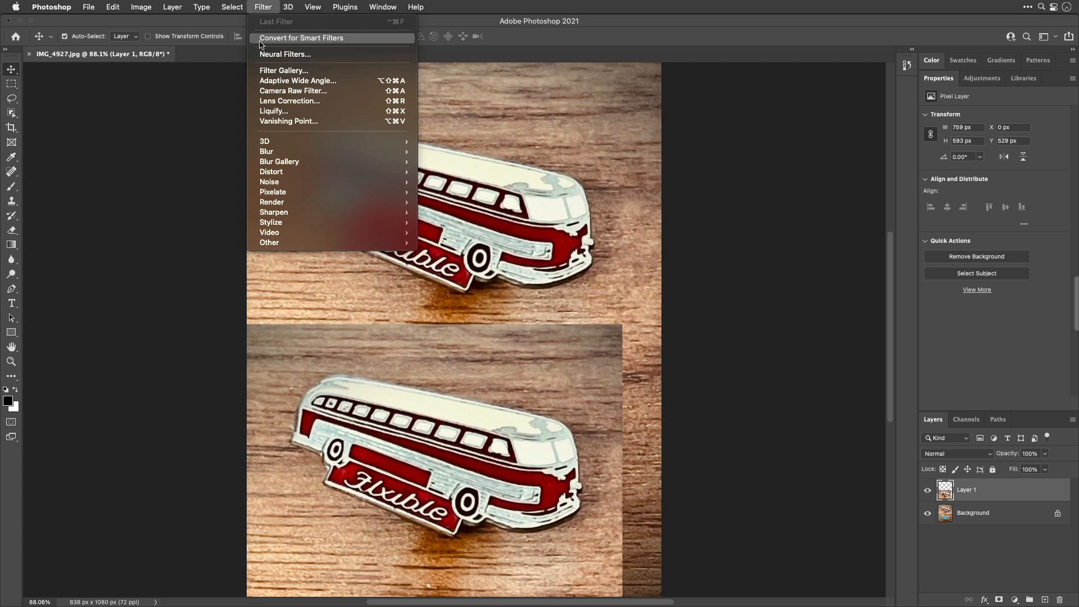
mouse_move(172, 7)
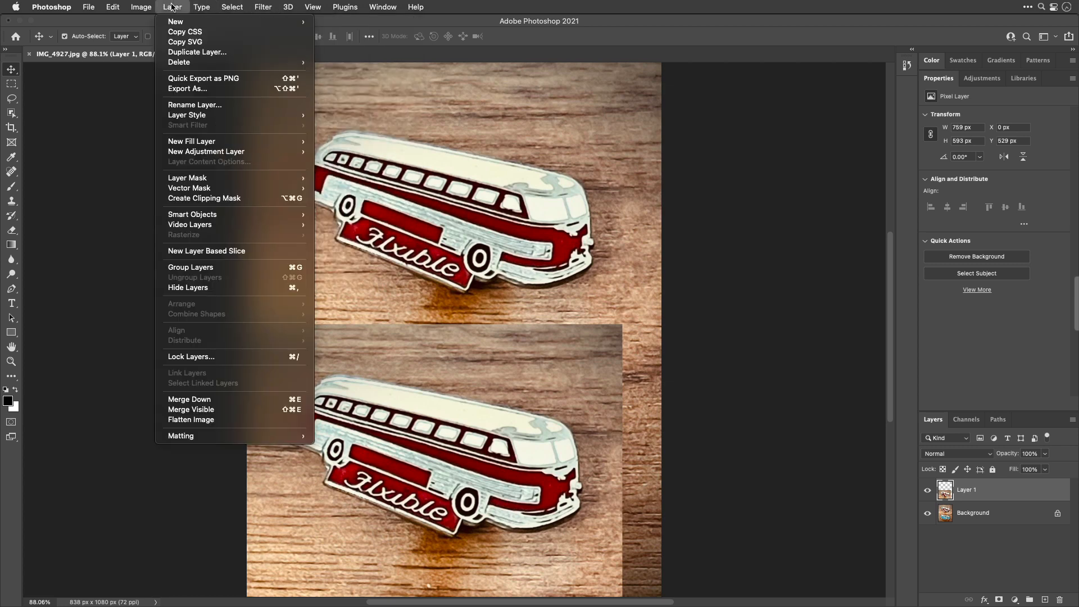
mouse_move(192, 225)
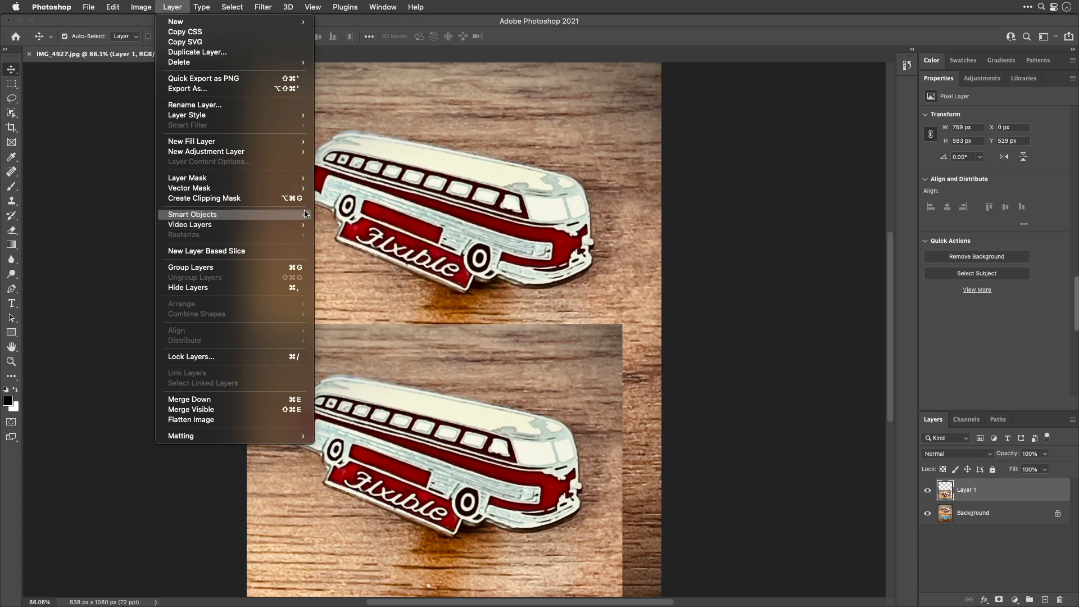
mouse_move(307, 214)
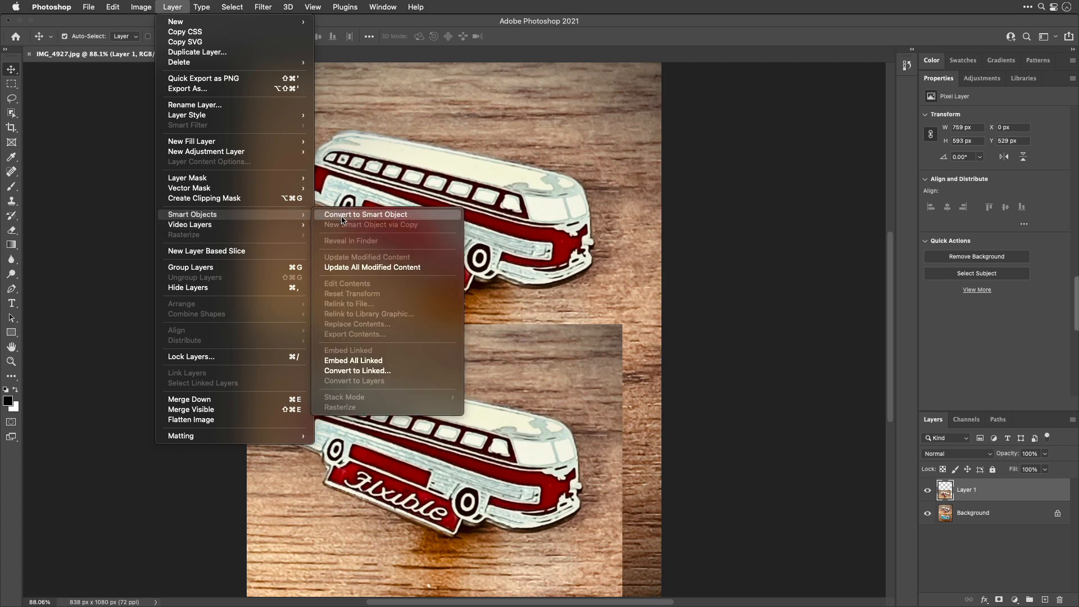
mouse_move(265, 4)
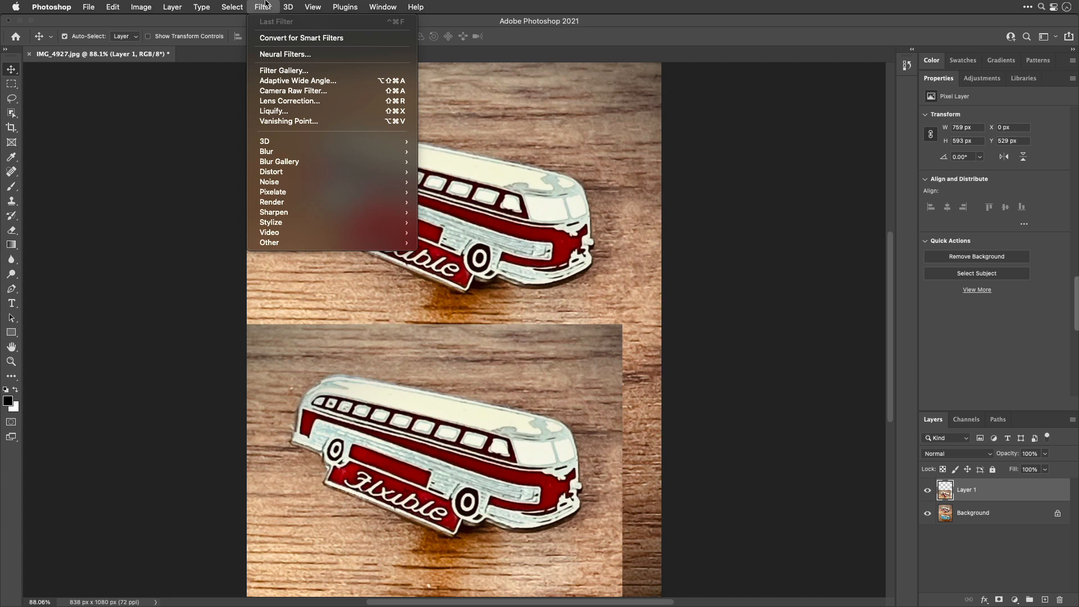
click(272, 39)
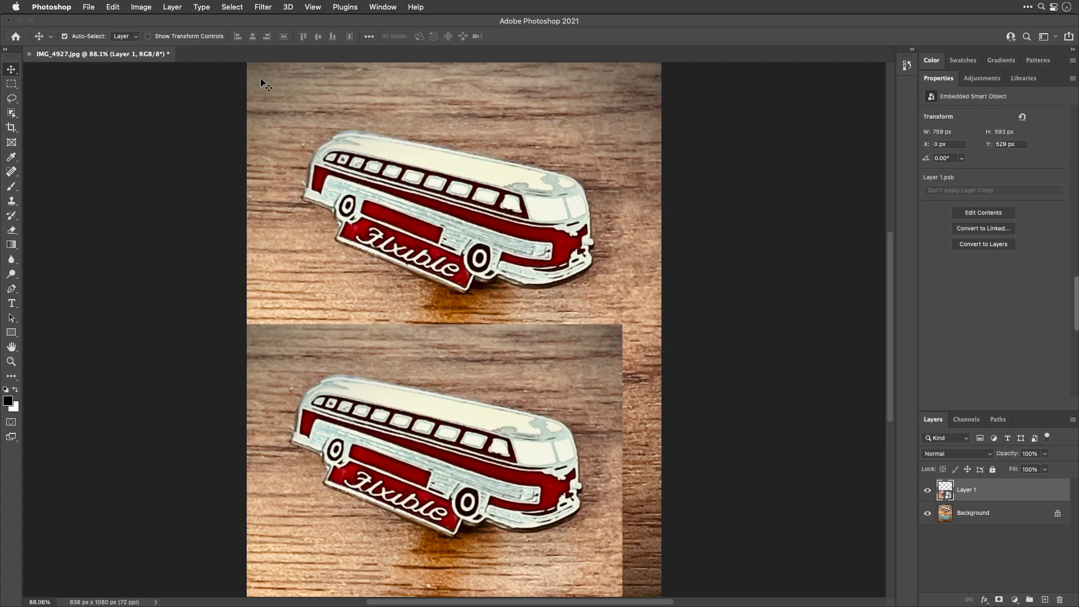
Start a free transform on the copied layer and scale it proportionally to about 102.29%
click(112, 8)
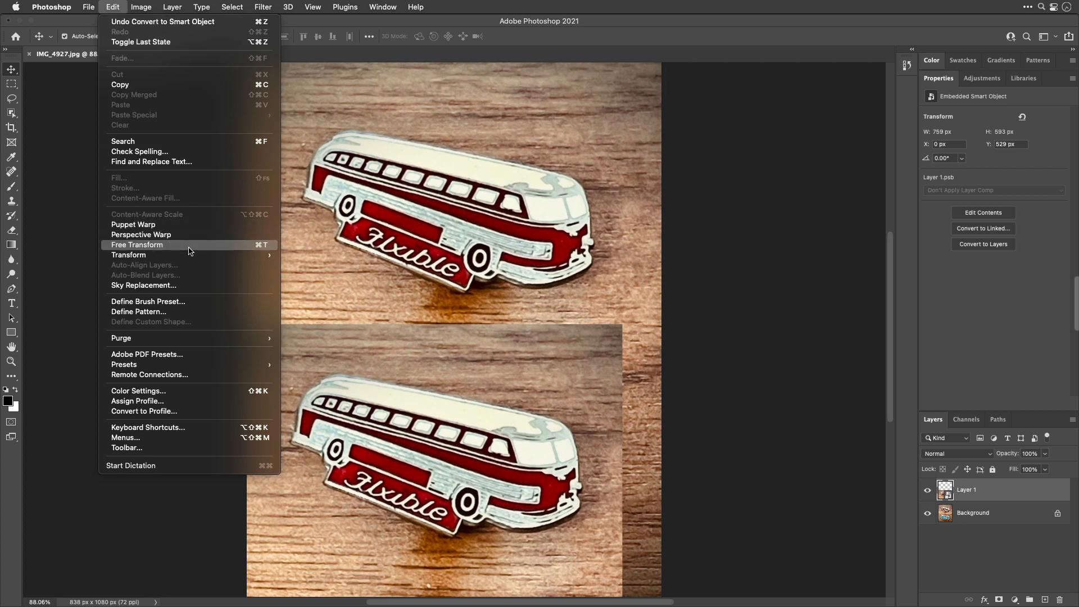
mouse_move(192, 256)
click(116, 3)
key(super+t)
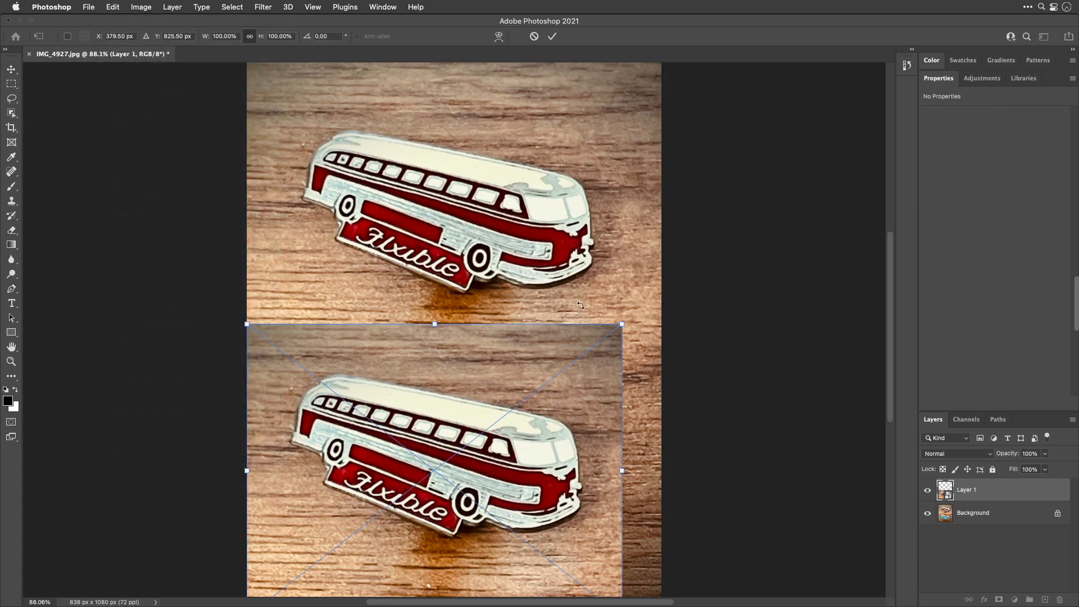
mouse_move(245, 324)
mouse_down()
mouse_move(269, 338)
mouse_move(232, 315)
mouse_move(273, 336)
mouse_move(243, 320)
mouse_move(251, 328)
mouse_up()
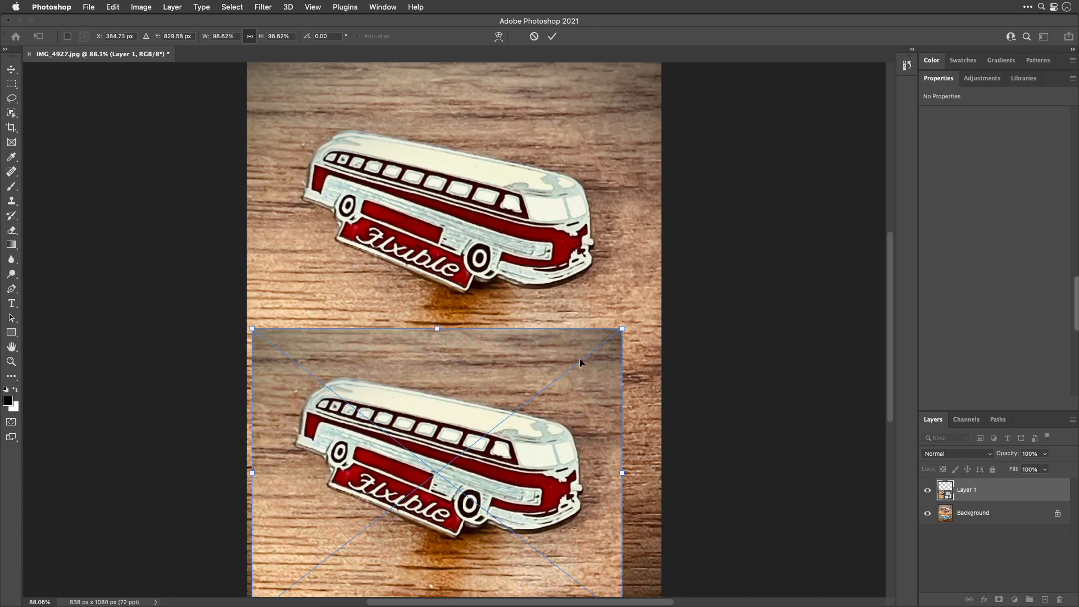
mouse_move(621, 328)
mouse_down()
mouse_move(565, 348)
mouse_move(640, 321)
mouse_up()
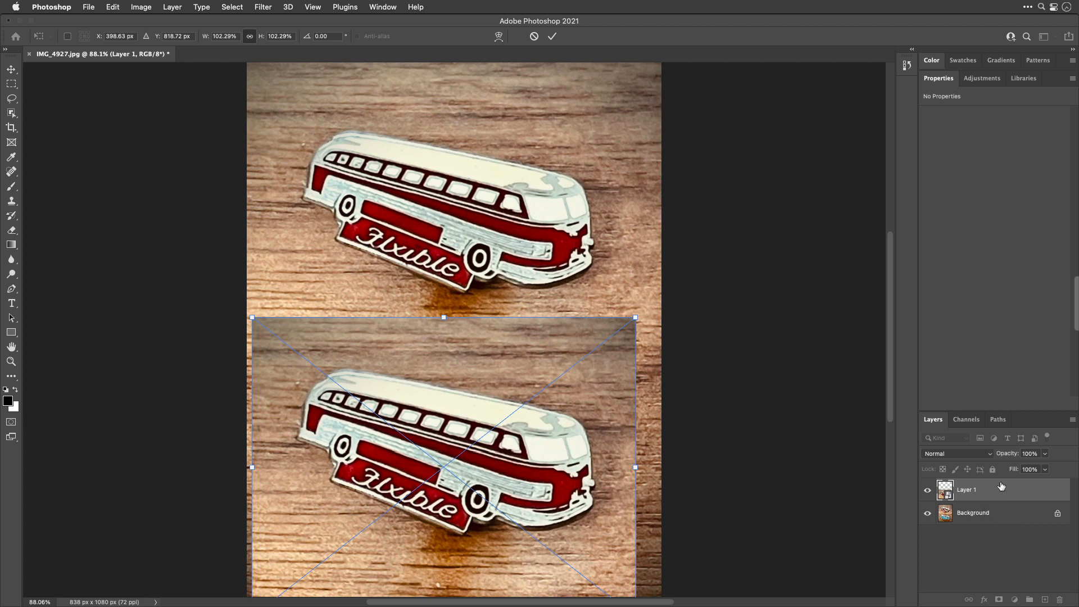
Set the copied layer's blend mode to Darken while it is being transformed
drag(1003, 456, 1074, 458)
click(990, 454)
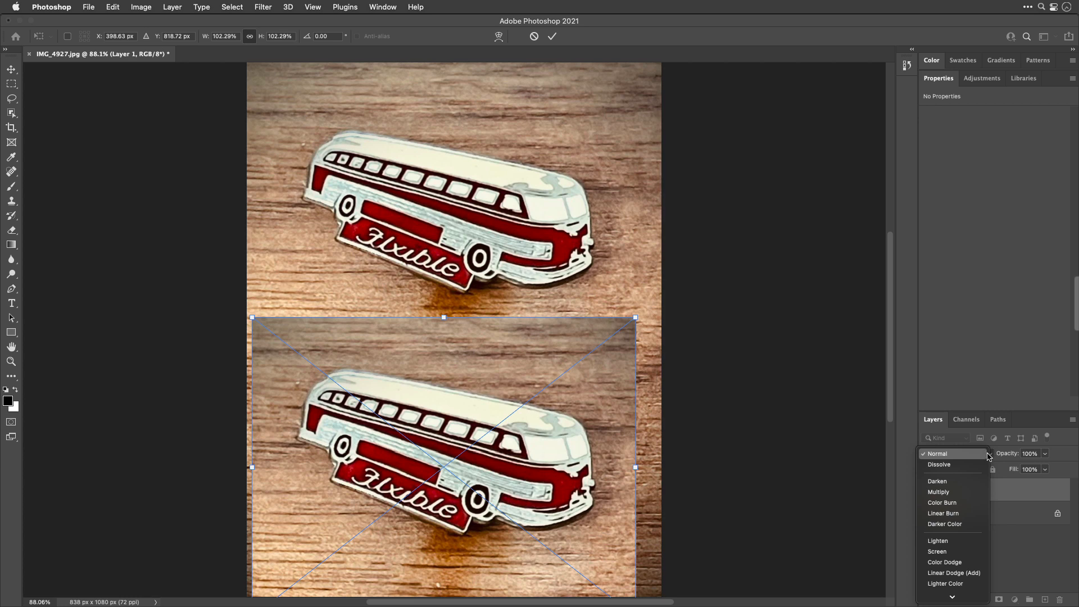
click(966, 487)
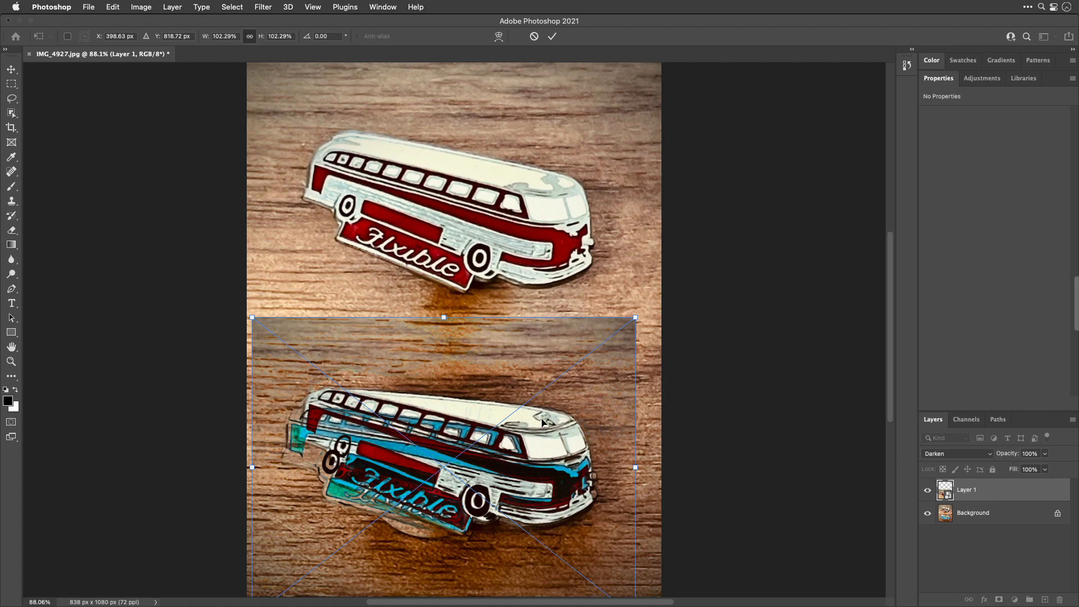
Move the copied layer so the front roof of the red bus overlaps that of the blue bus, at about X 381, Y 806 px
drag(500, 447, 519, 370)
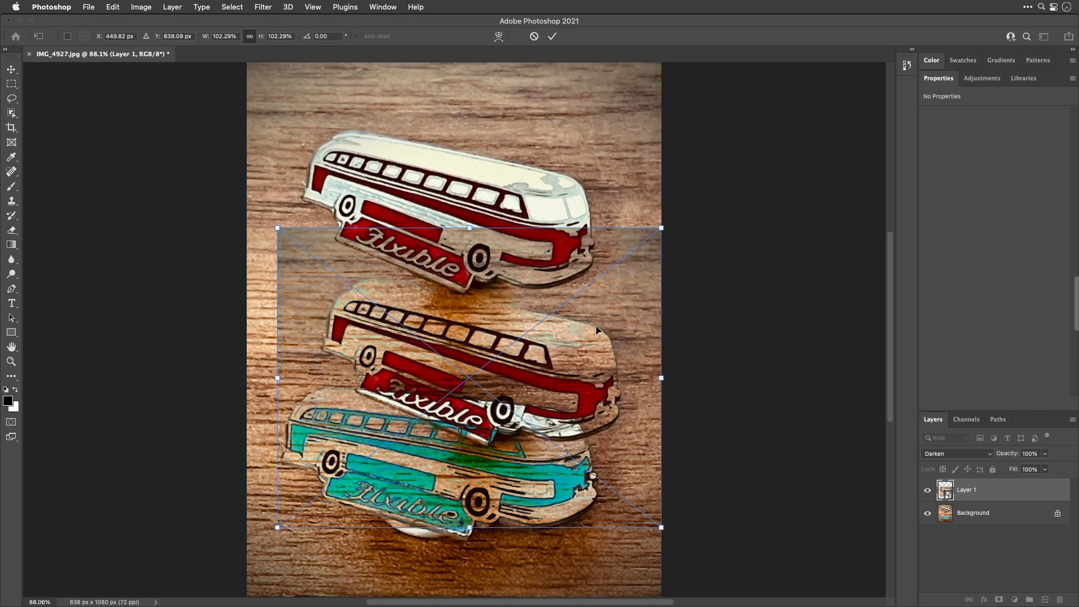
drag(597, 330, 564, 415)
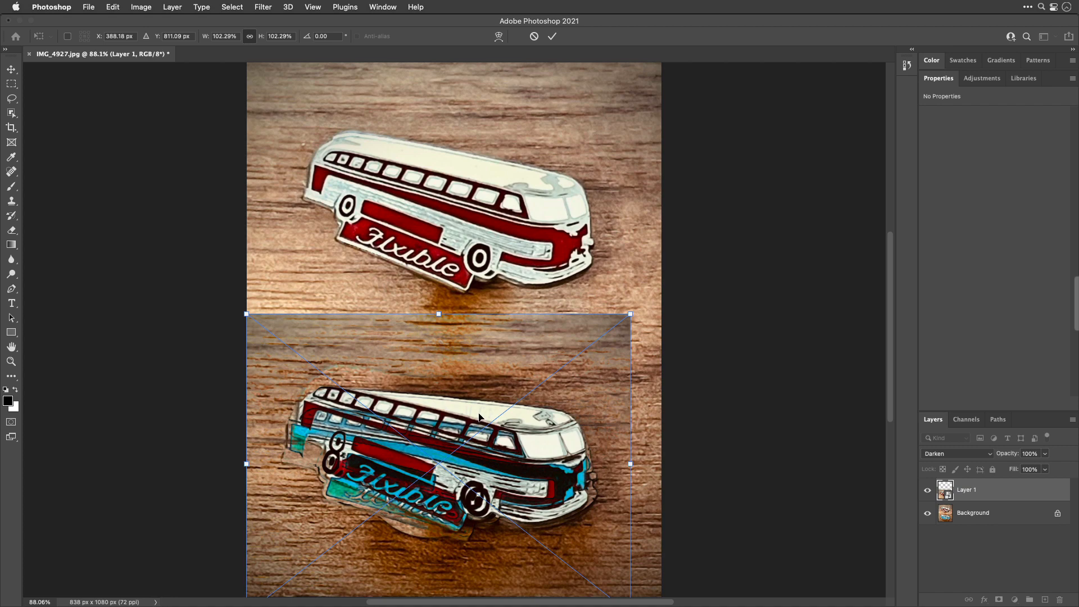
drag(568, 418, 561, 416)
mouse_move(575, 420)
mouse_down()
mouse_move(556, 414)
mouse_move(572, 419)
mouse_up()
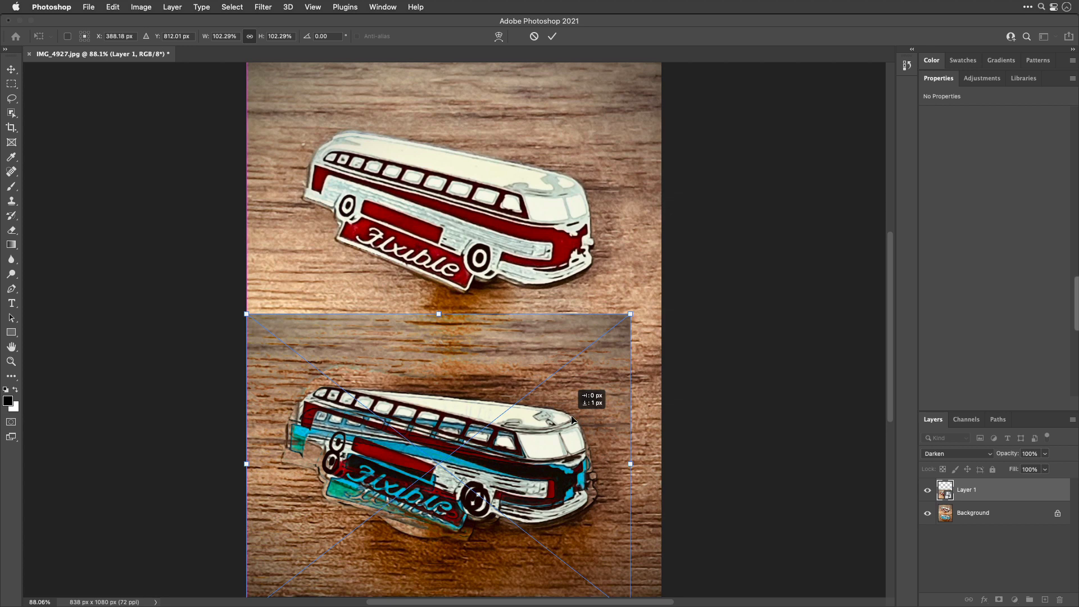
mouse_move(572, 419)
mouse_down()
mouse_move(572, 406)
mouse_move(584, 416)
mouse_move(569, 416)
mouse_move(568, 401)
mouse_move(581, 410)
mouse_move(569, 418)
mouse_move(564, 396)
mouse_move(585, 401)
mouse_move(565, 416)
mouse_up()
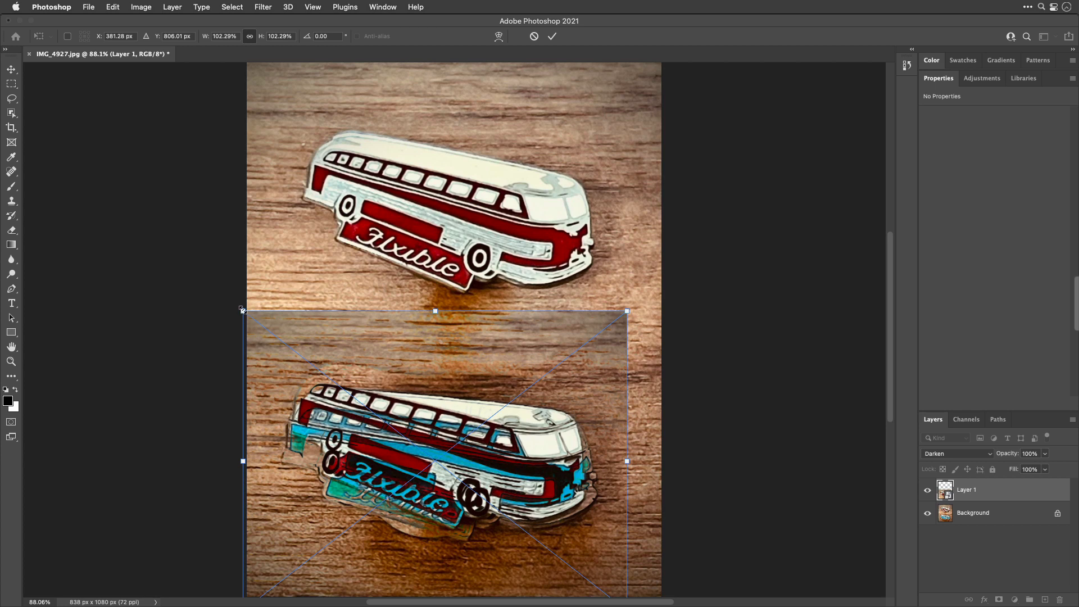
Try scaling the copied layer down to about 82% and undo that scaling
drag(242, 309, 318, 370)
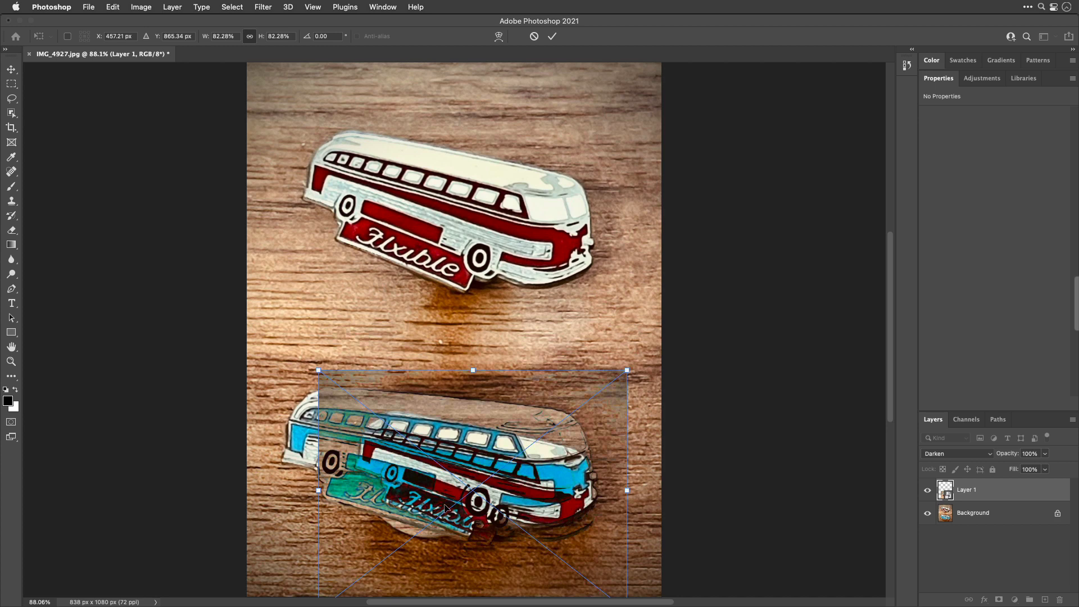
key(super+z)
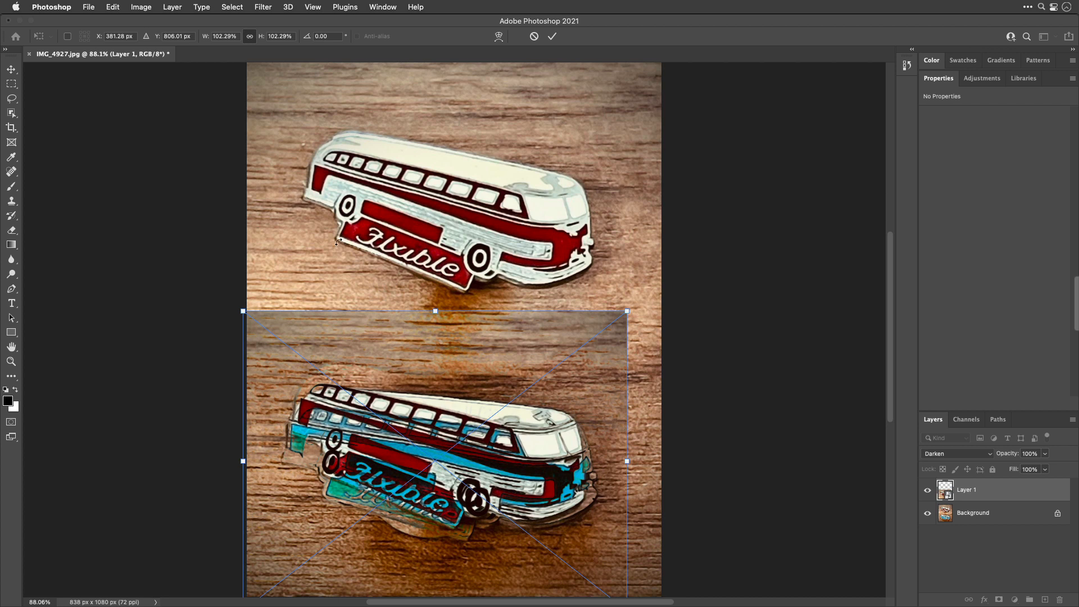
Enable the transform reference point and place it on the front part of the bus roof
click(67, 36)
drag(435, 462, 556, 412)
Rotate the copied layer to -6.04 degrees around the reference point and scale it proportionally to 106.29%
mouse_move(204, 38)
mouse_down()
mouse_move(171, 35)
mouse_move(205, 41)
mouse_up()
drag(307, 37, 345, 40)
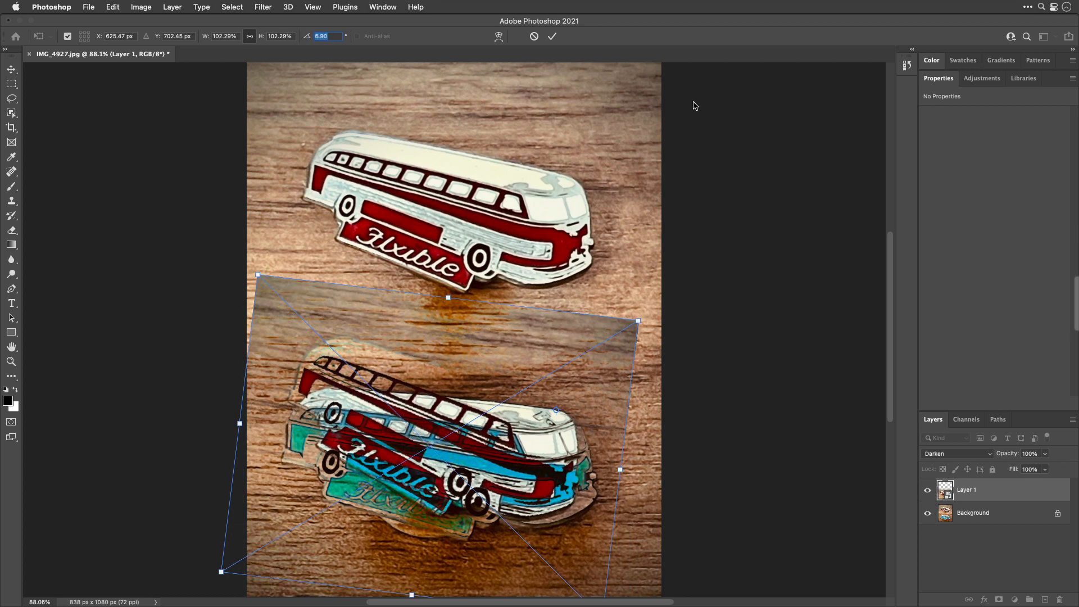
drag(696, 106, 3, 84)
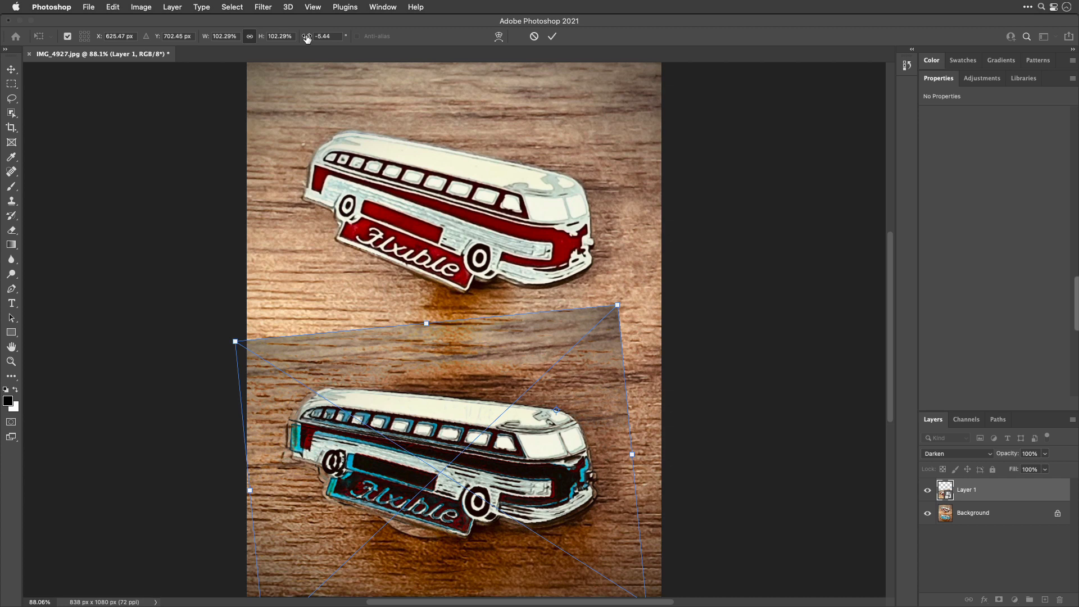
drag(307, 38, 279, 32)
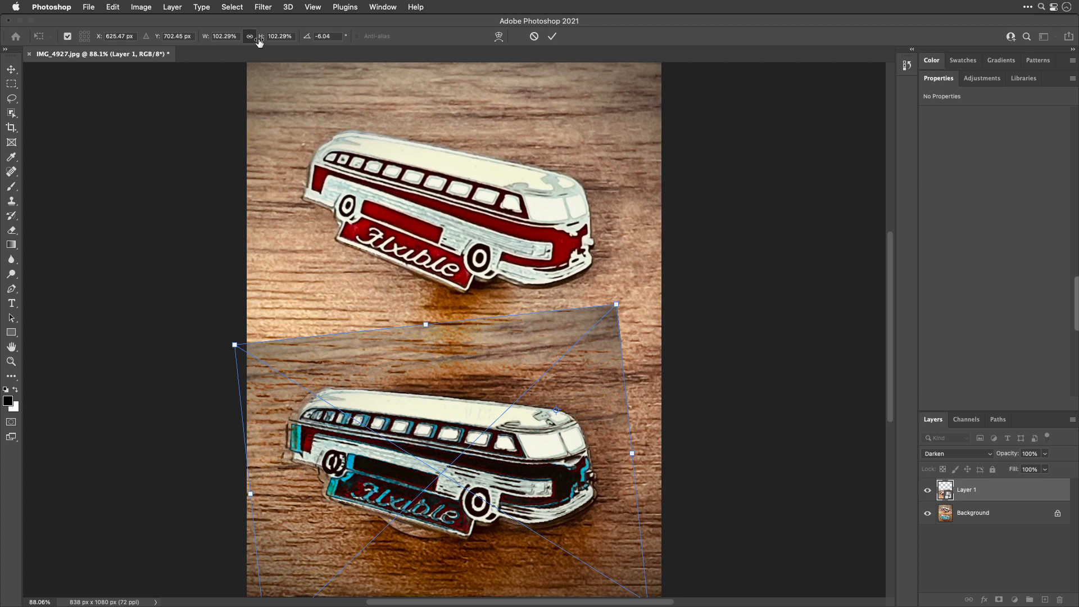
drag(203, 37, 206, 38)
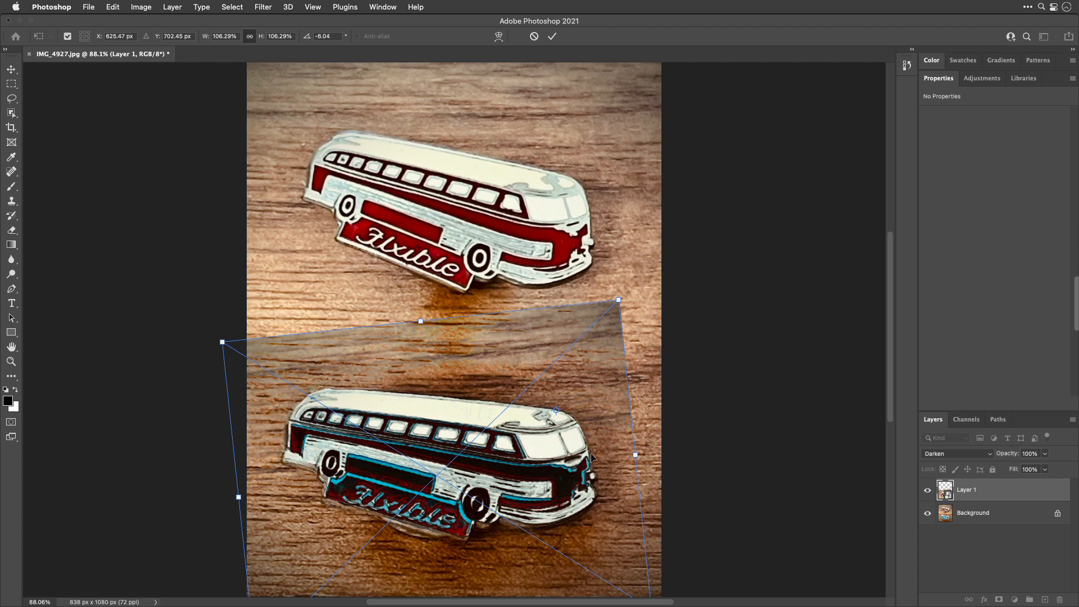
Try the Lighten blend mode on the copied layer over the blue bus
scroll(752, 428, down, 4)
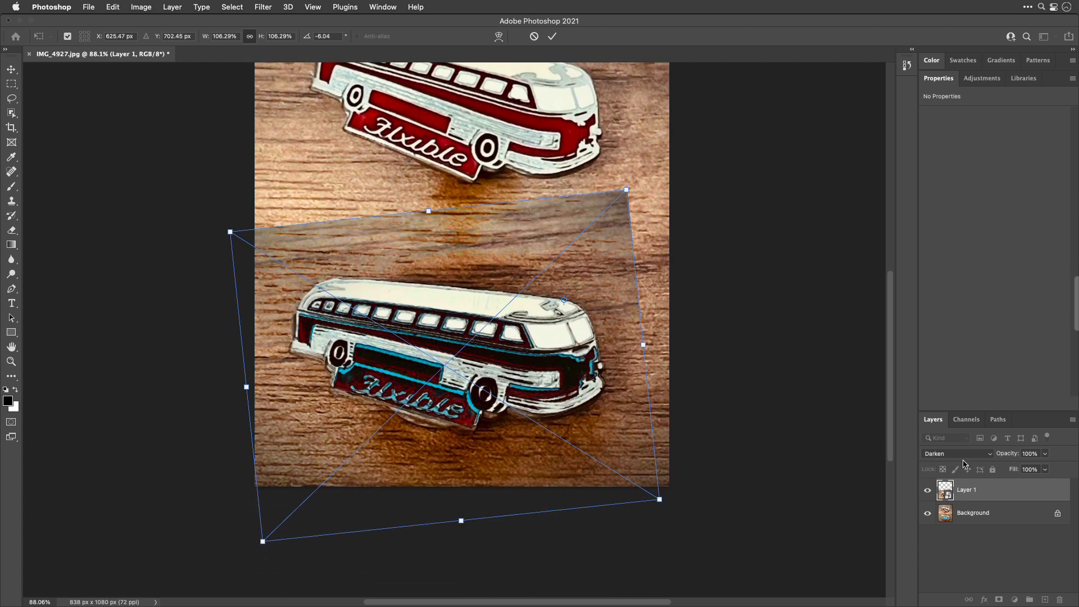
click(980, 454)
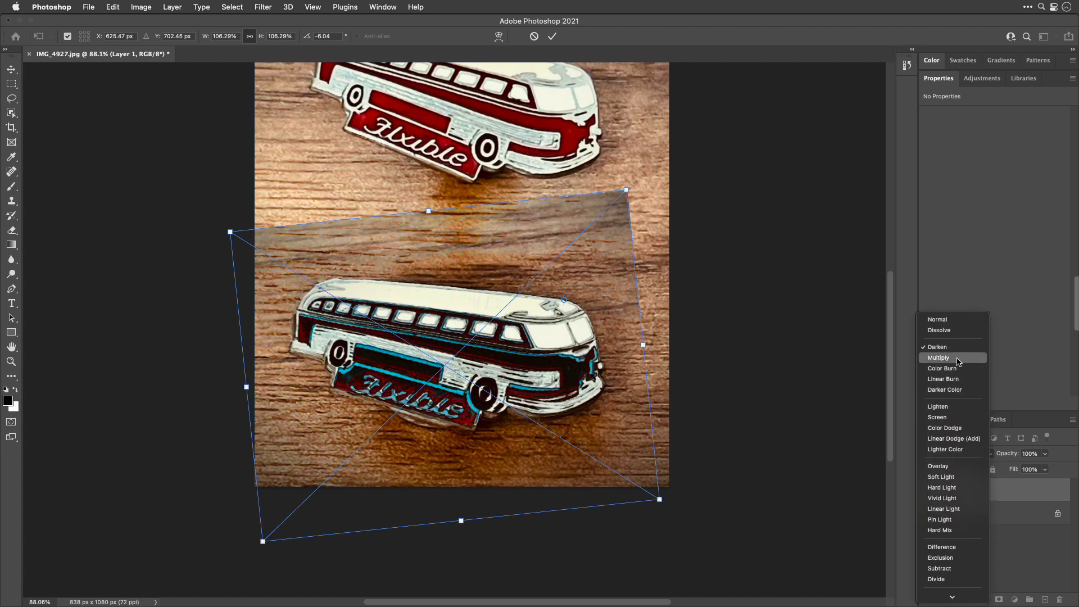
click(950, 407)
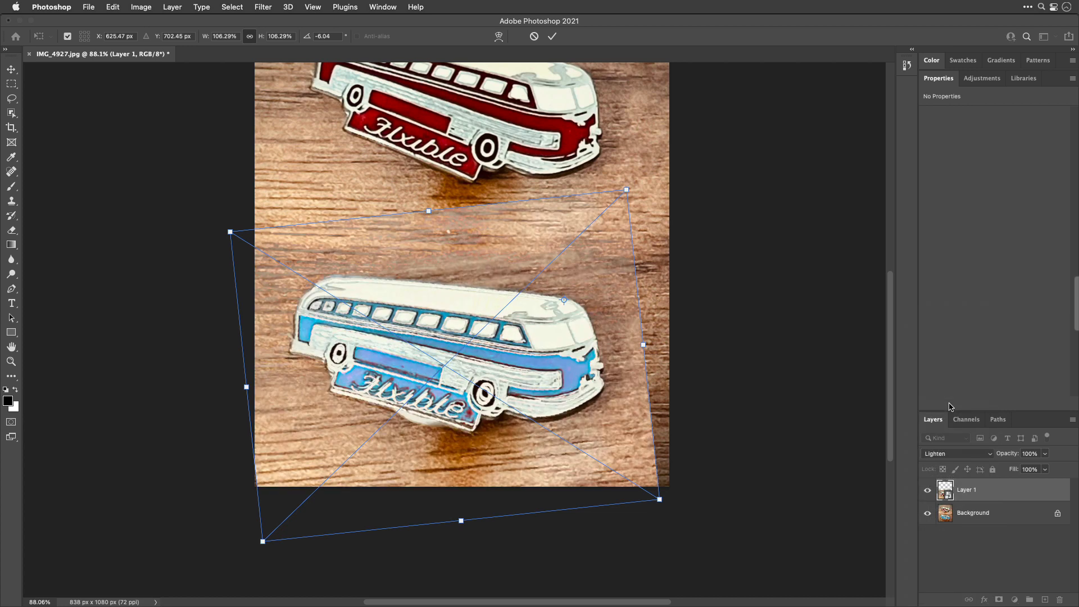
Set the copied layer's blend mode to Difference
click(952, 454)
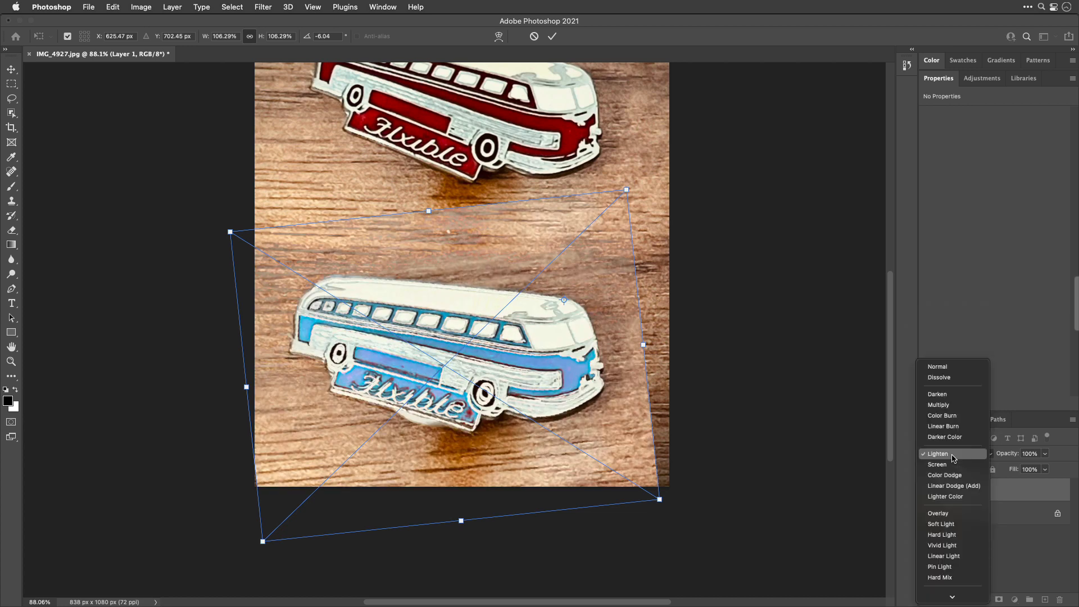
mouse_move(956, 596)
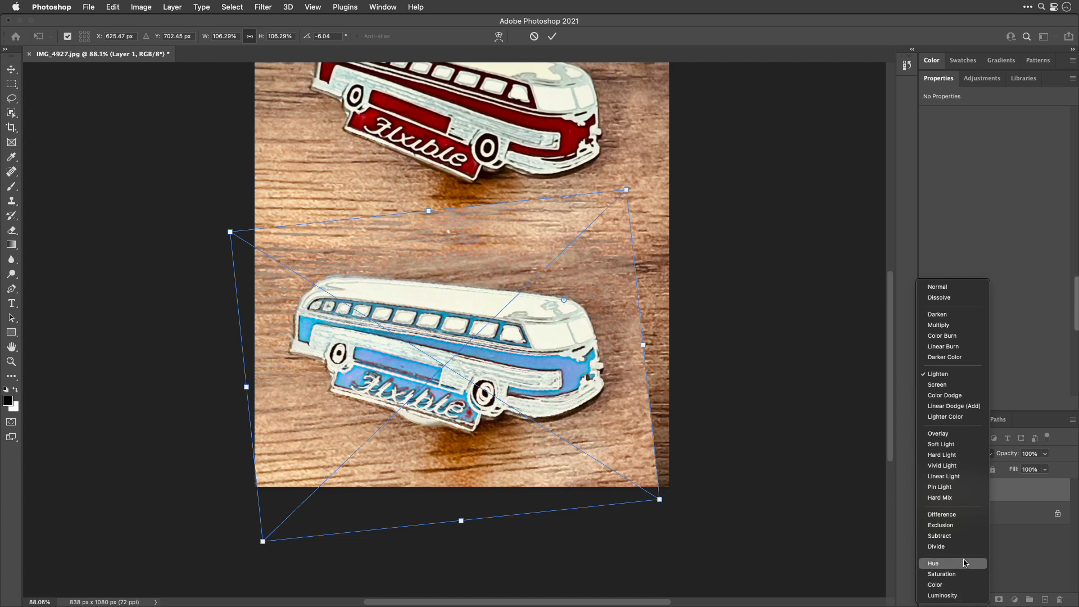
click(963, 515)
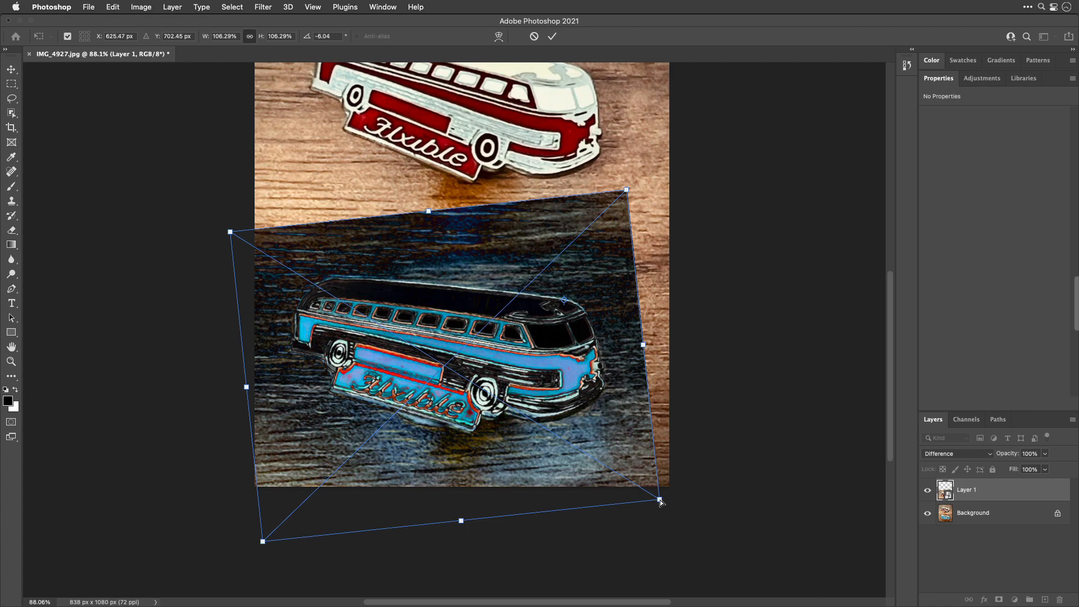
Distort the copied layer by slightly shifting its four corners and lower edge so the red bus lines up with the blue bus underneath
mouse_move(661, 502)
mouse_down()
mouse_move(783, 560)
mouse_move(626, 527)
mouse_move(702, 516)
mouse_move(637, 481)
mouse_move(662, 498)
mouse_up()
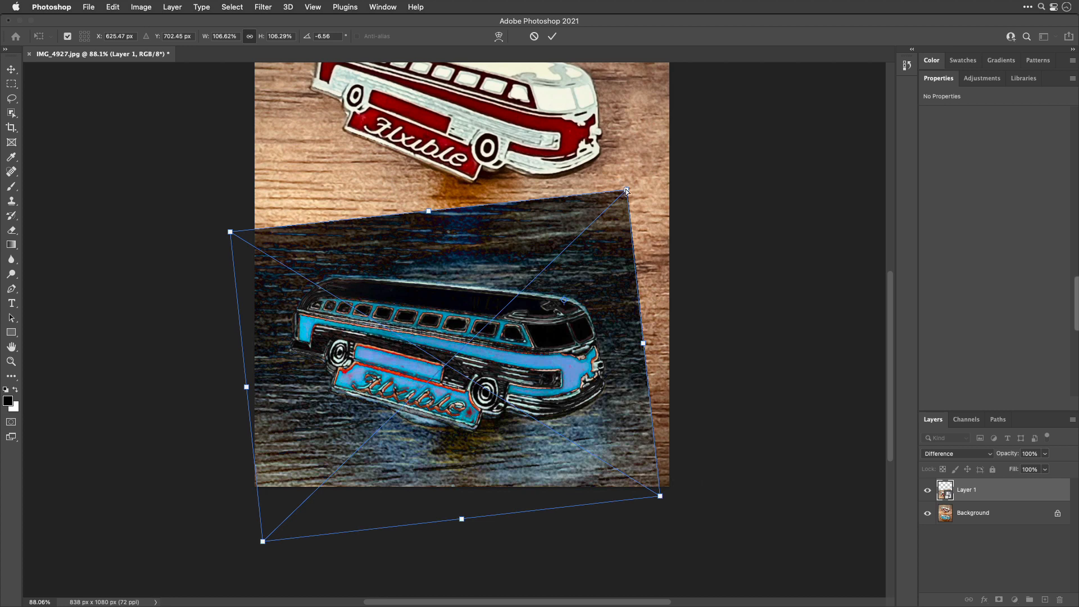
drag(626, 191, 621, 199)
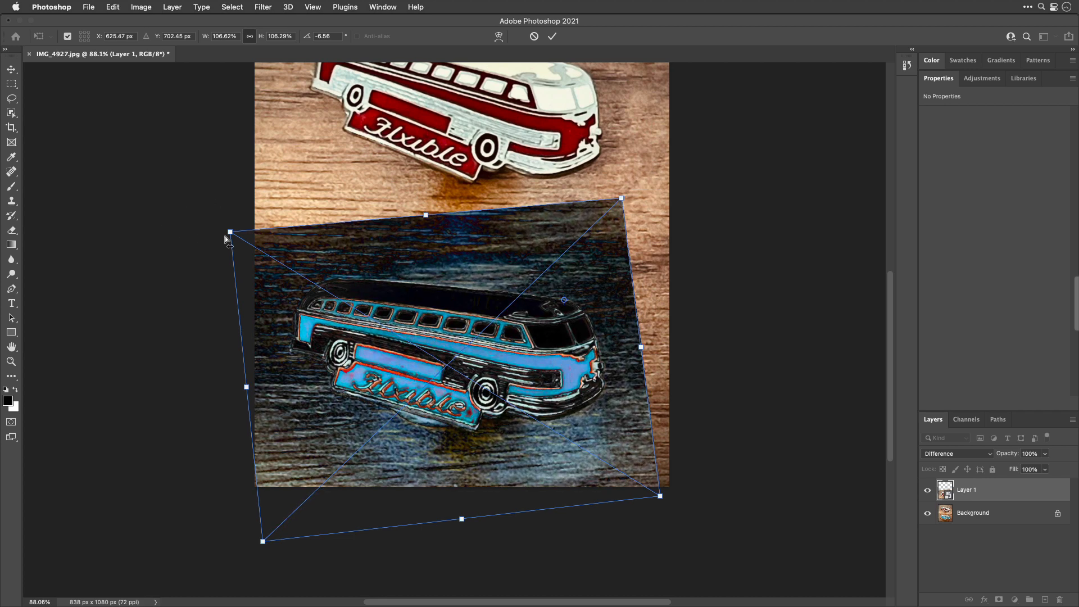
mouse_move(230, 233)
mouse_down()
mouse_move(235, 240)
mouse_move(232, 230)
mouse_up()
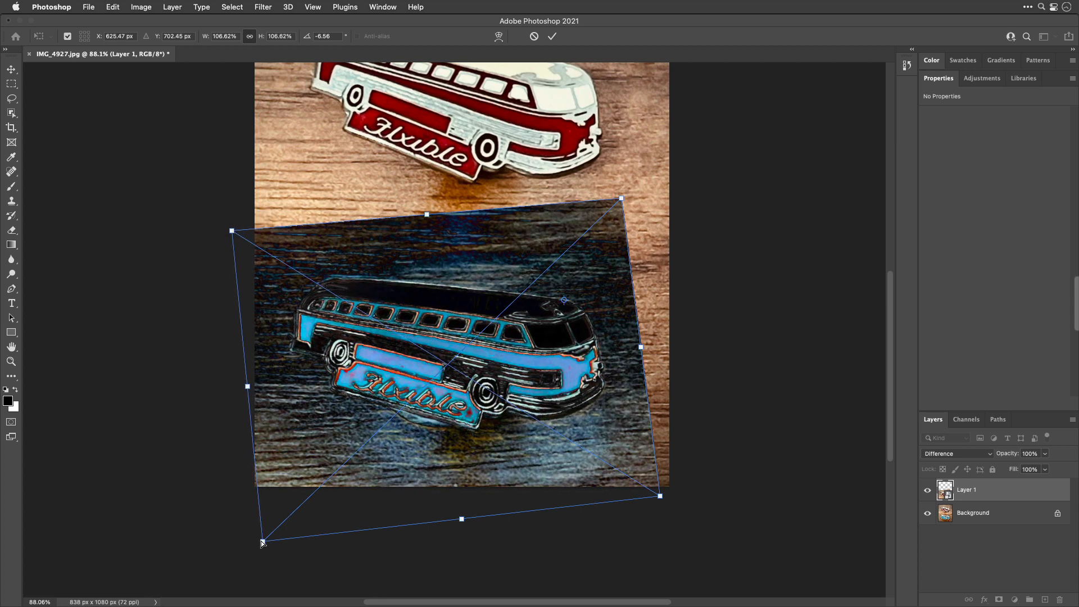
mouse_move(262, 542)
mouse_down()
mouse_move(248, 540)
mouse_move(257, 532)
mouse_move(254, 550)
mouse_up()
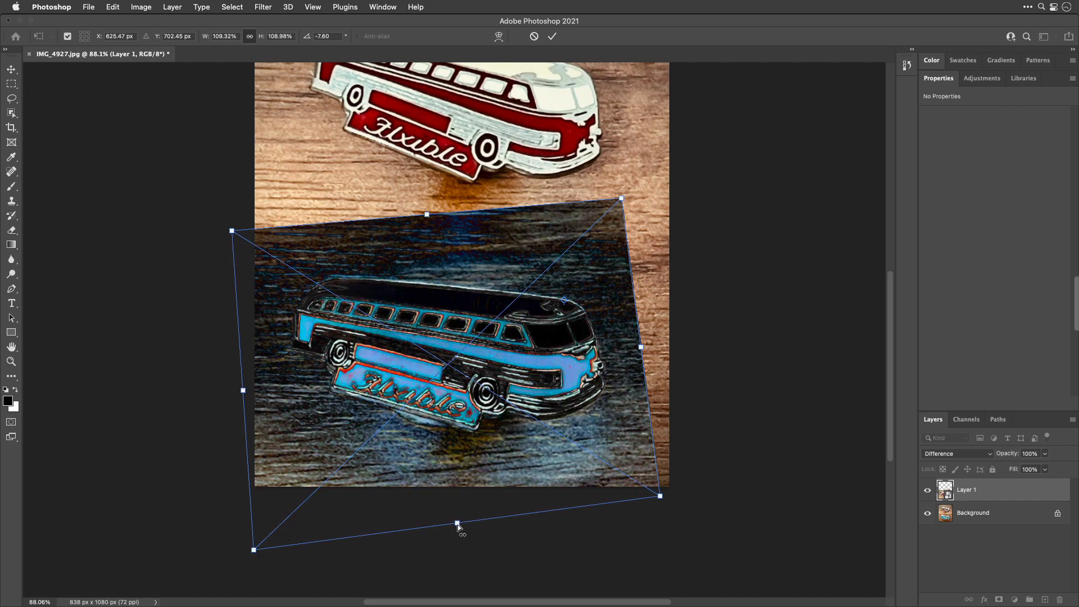
mouse_move(457, 524)
mouse_down()
mouse_move(453, 505)
mouse_move(456, 518)
mouse_up()
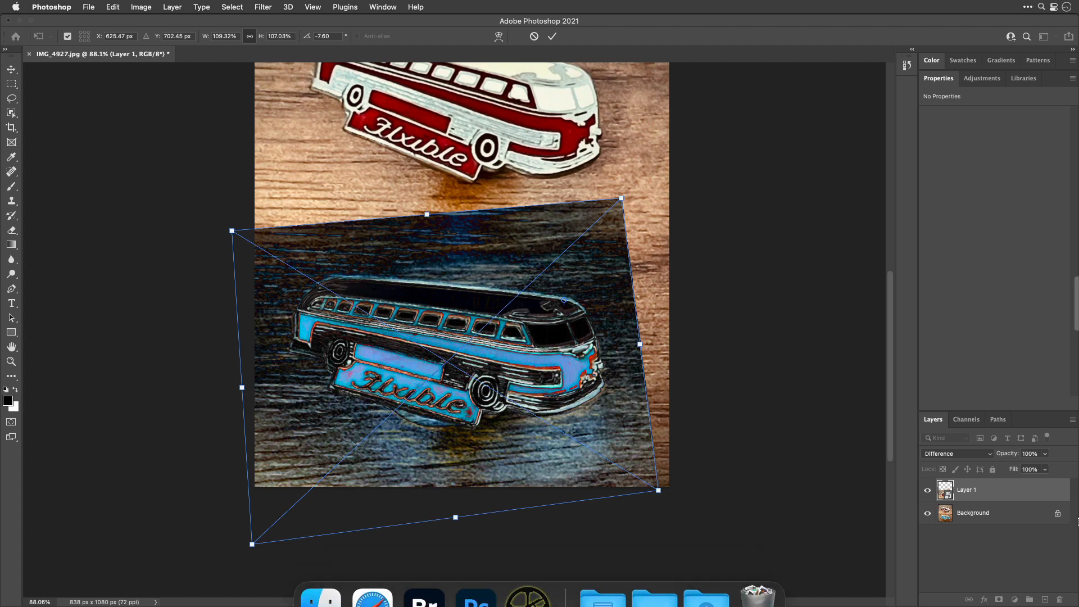
Set the copied layer's blend mode to Normal, compare it with the blue bus by varying its opacity, and commit the transform at 100% opacity
click(986, 458)
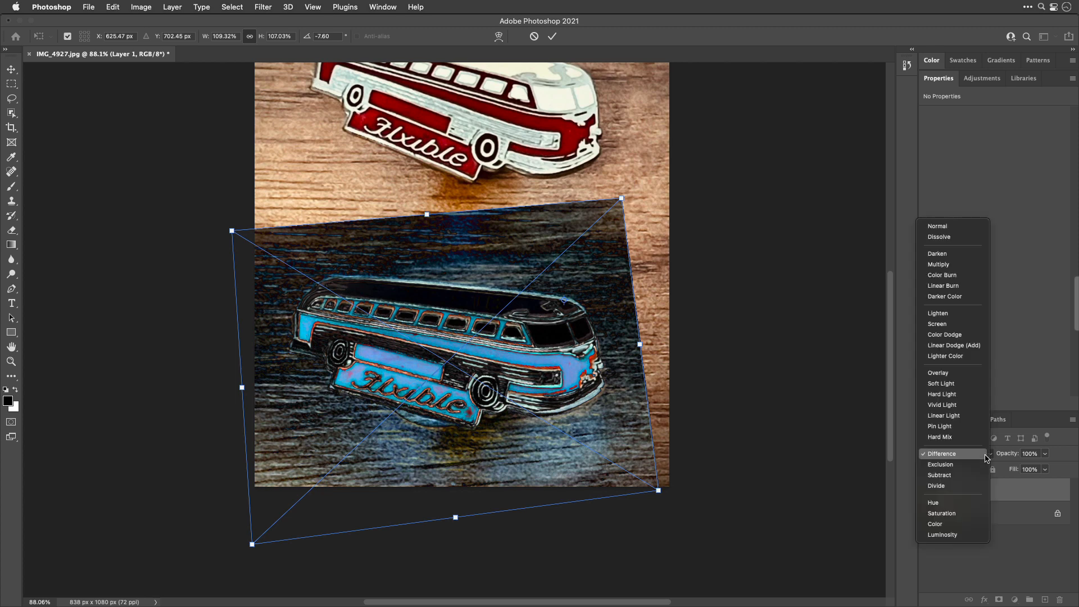
click(976, 227)
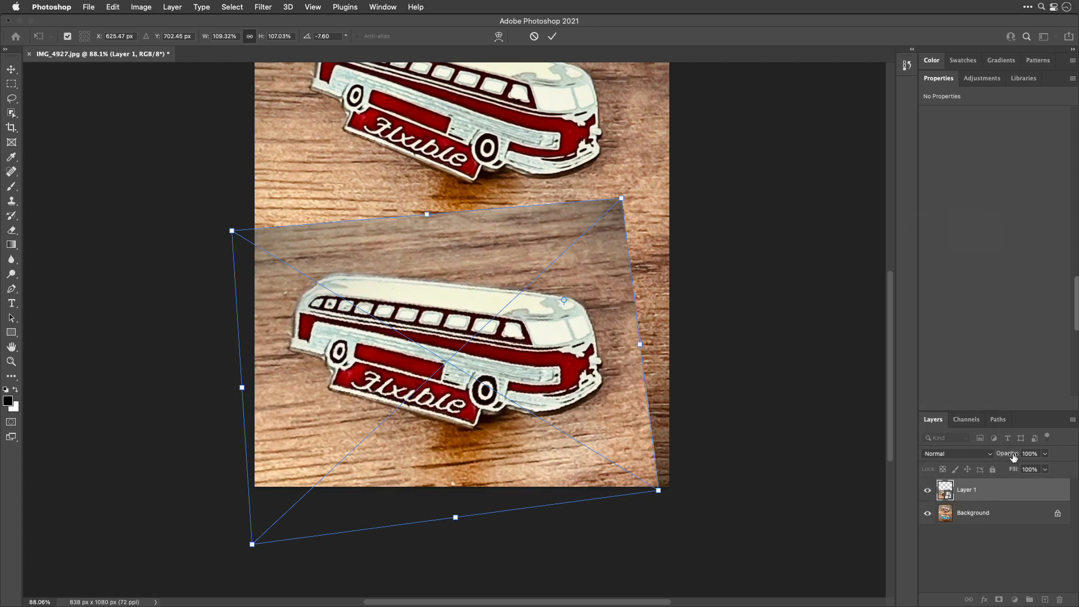
drag(1010, 457, 1028, 469)
click(553, 37)
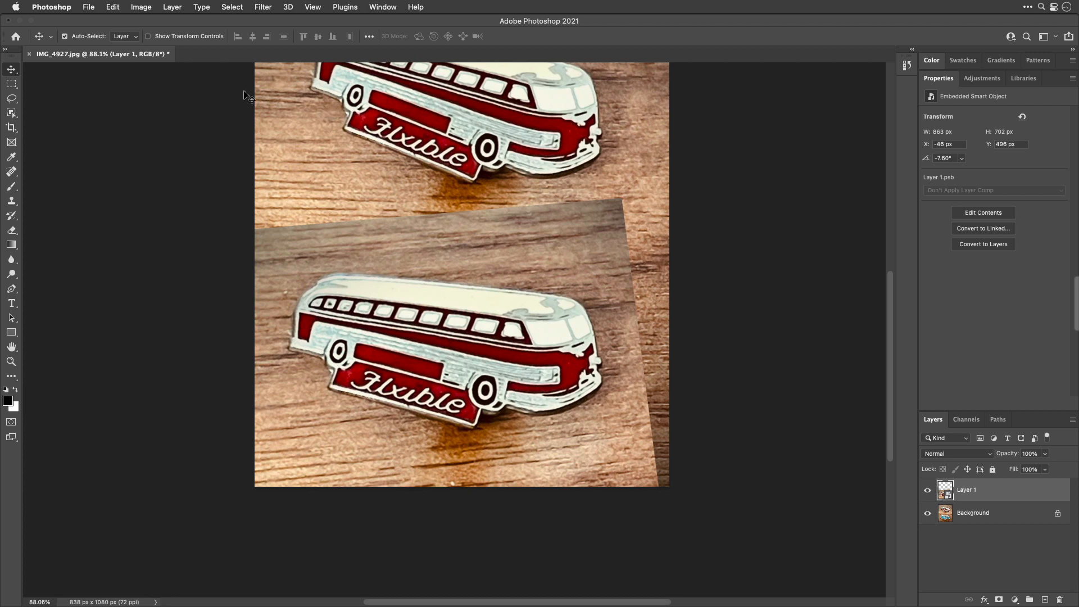
Start Free Transform again on the aligned bus layer
click(113, 7)
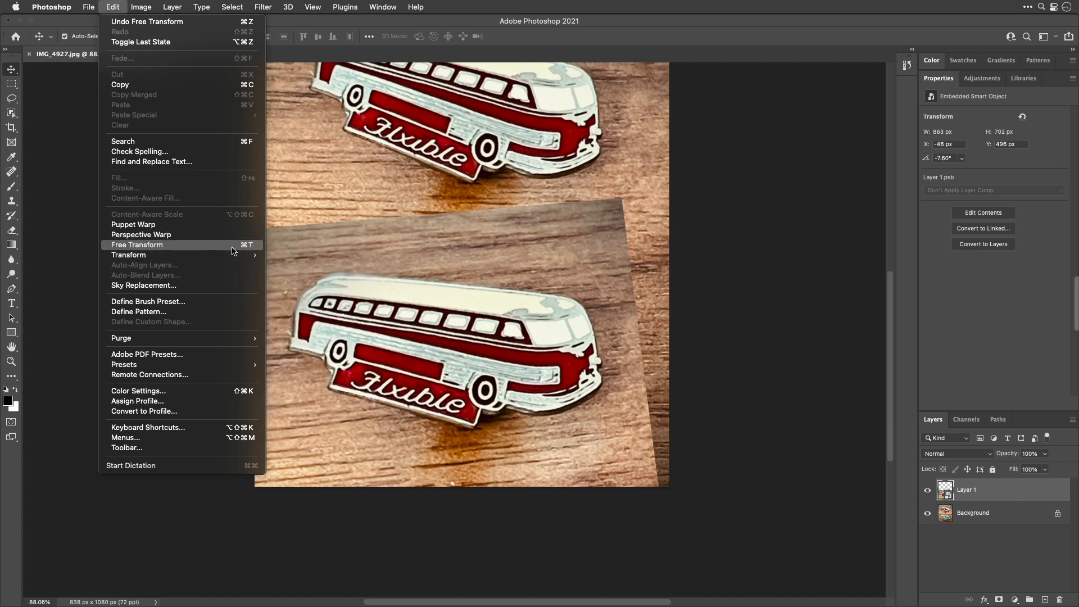
click(211, 247)
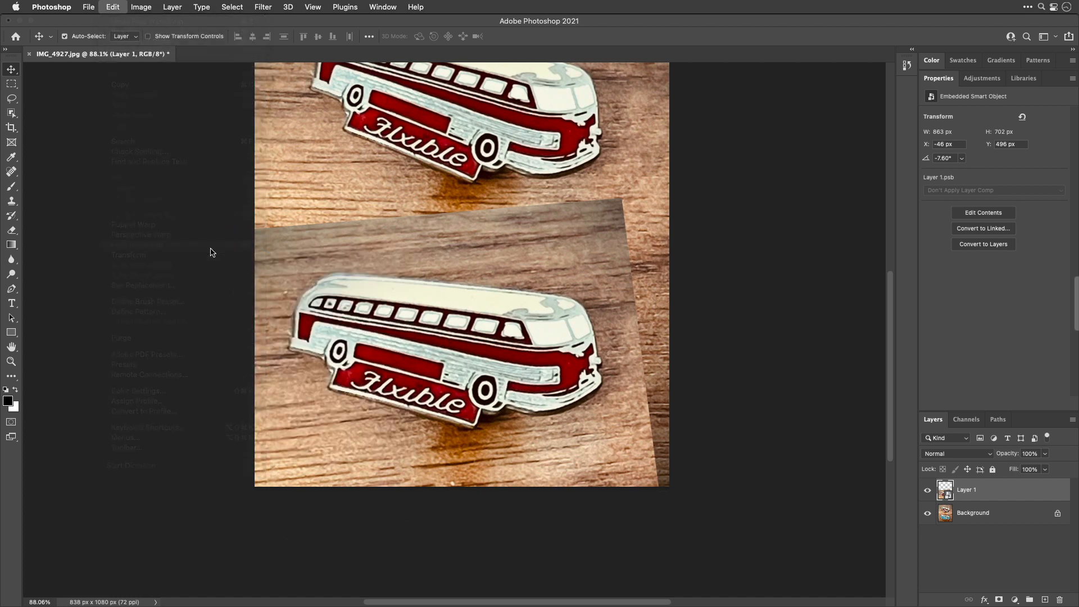